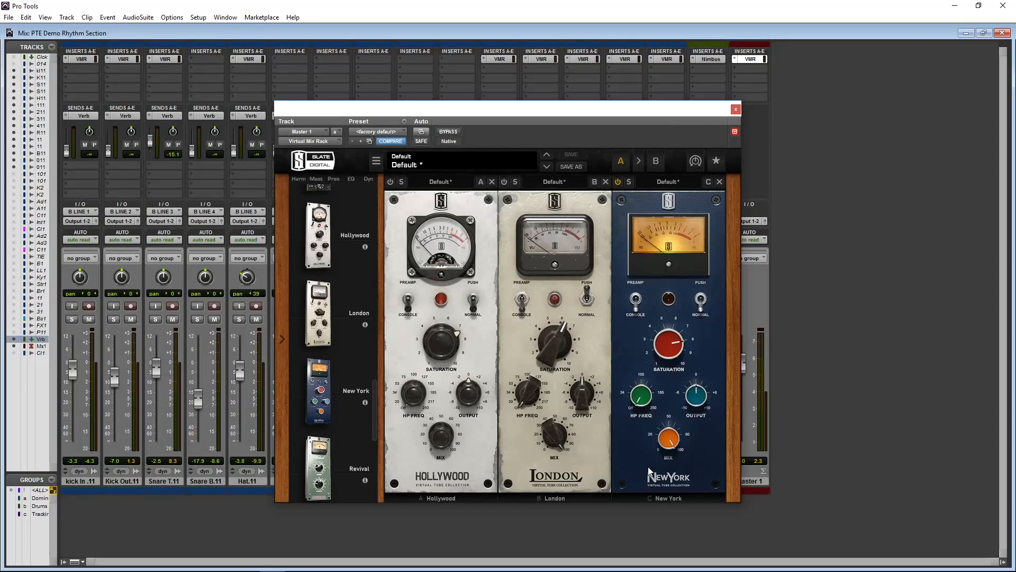
Open the kick In track's Virtual Mix Rack and try the London module's preamp/console switch and saturation control.
left_click(83, 59)
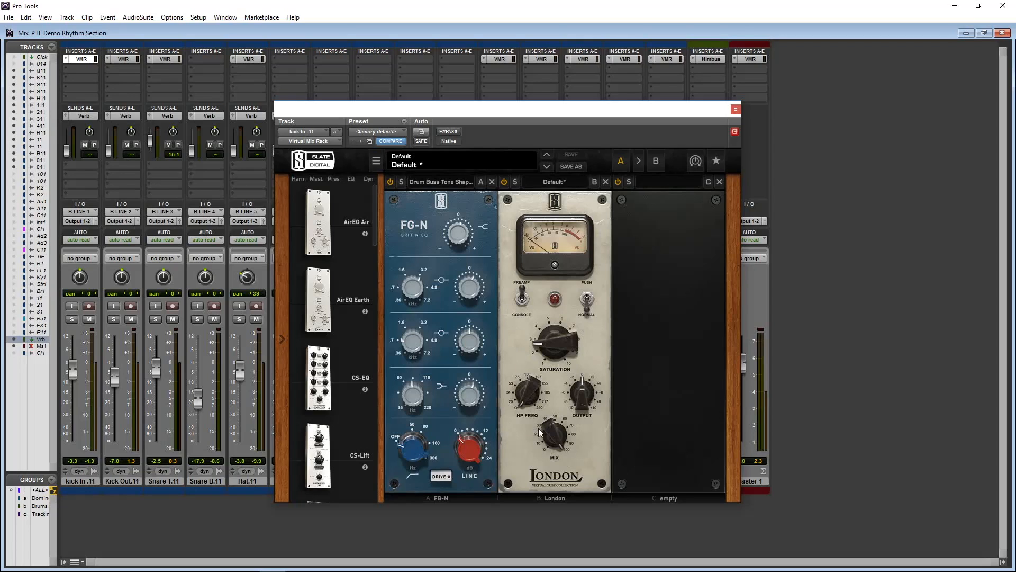
left_click(524, 297)
left_click(524, 298)
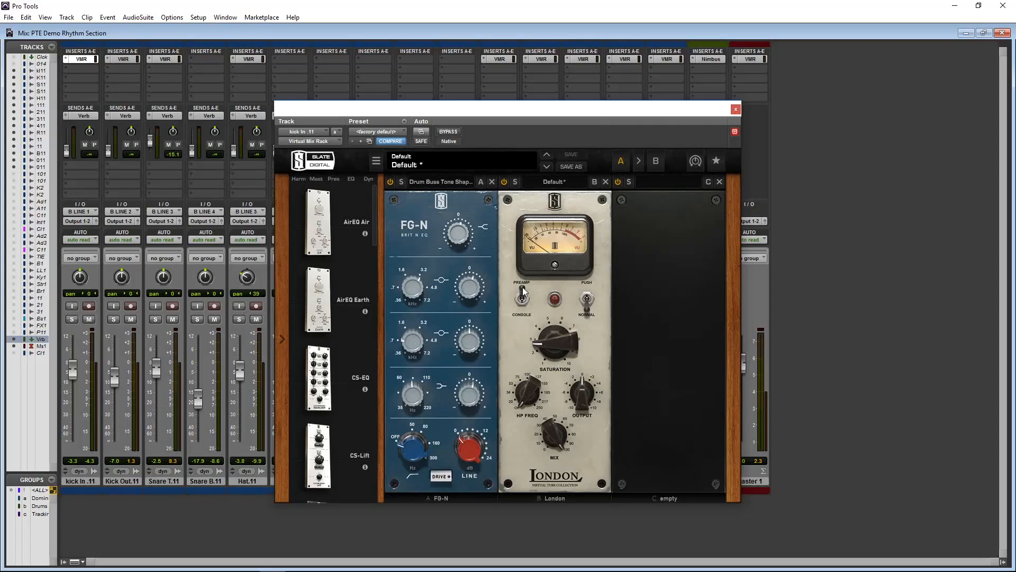
left_click(523, 300)
left_click(522, 301)
left_click_drag(551, 343, 547, 365)
mouse_move(557, 437)
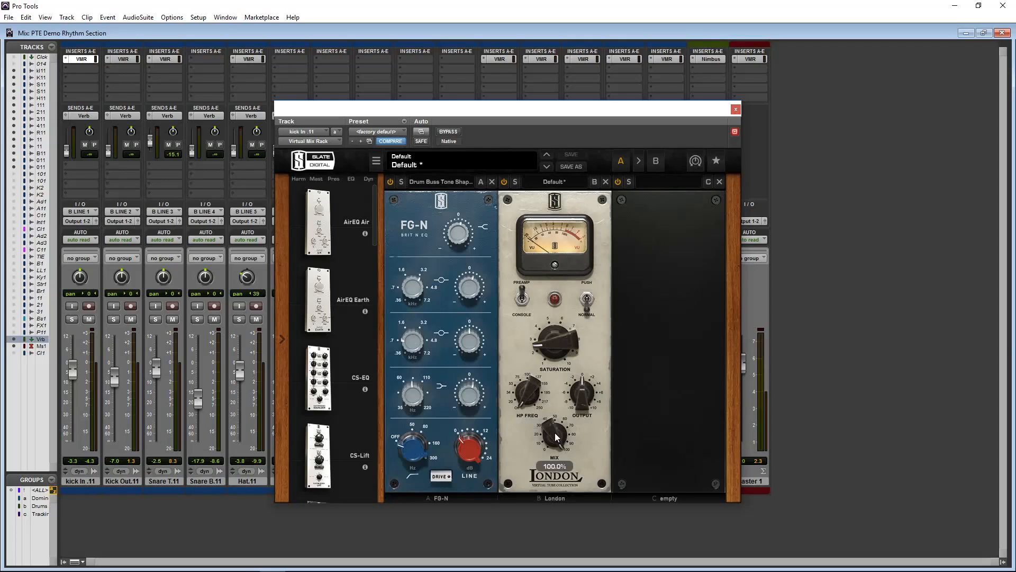
Solo the kick In track and compare its sound with the London module bypassed and active.
left_click(72, 320)
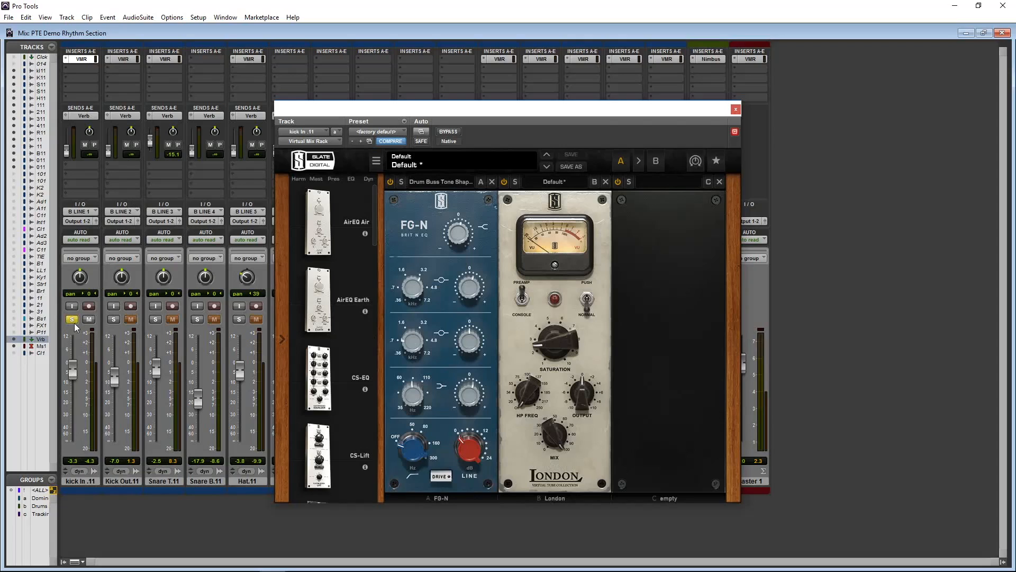
left_click(503, 183)
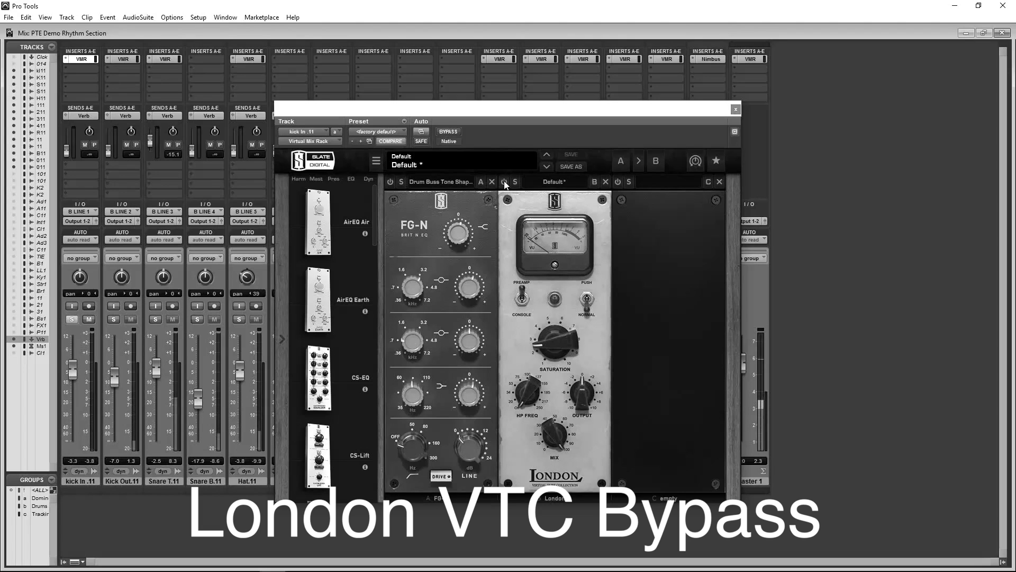
left_click(505, 184)
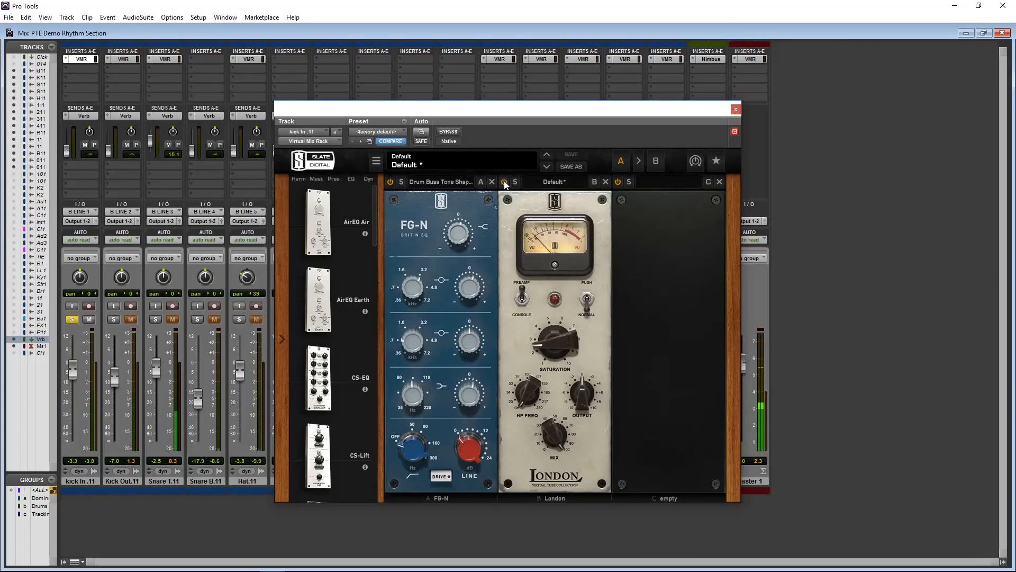
Audition different saturation amounts, a 56% mix and the push/normal switch on the kick In track's London module.
left_click_drag(548, 342, 530, 293)
left_click_drag(554, 435, 547, 513)
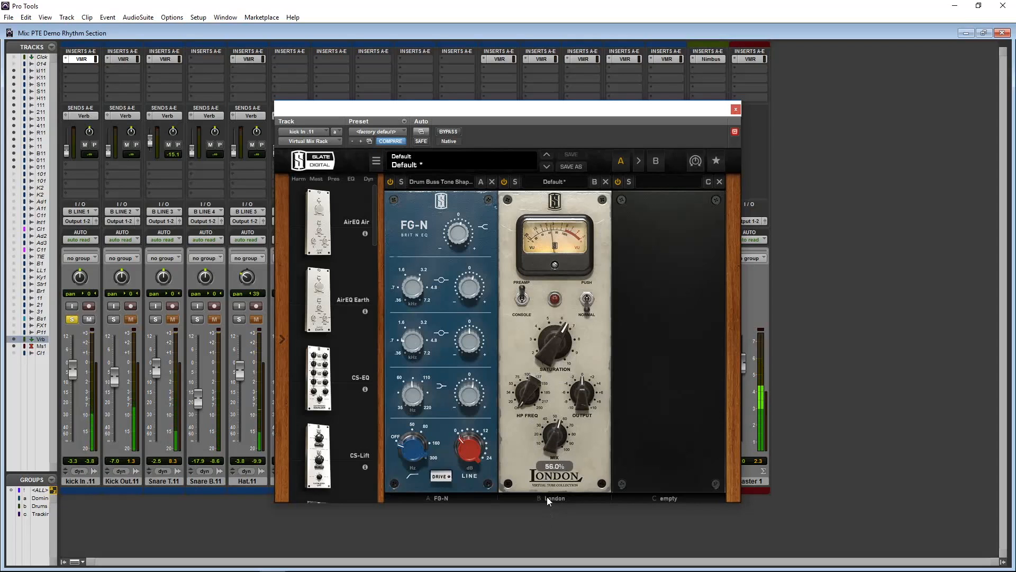
mouse_move(558, 329)
left_mouse_down()
mouse_move(545, 417)
mouse_move(555, 345)
left_mouse_up()
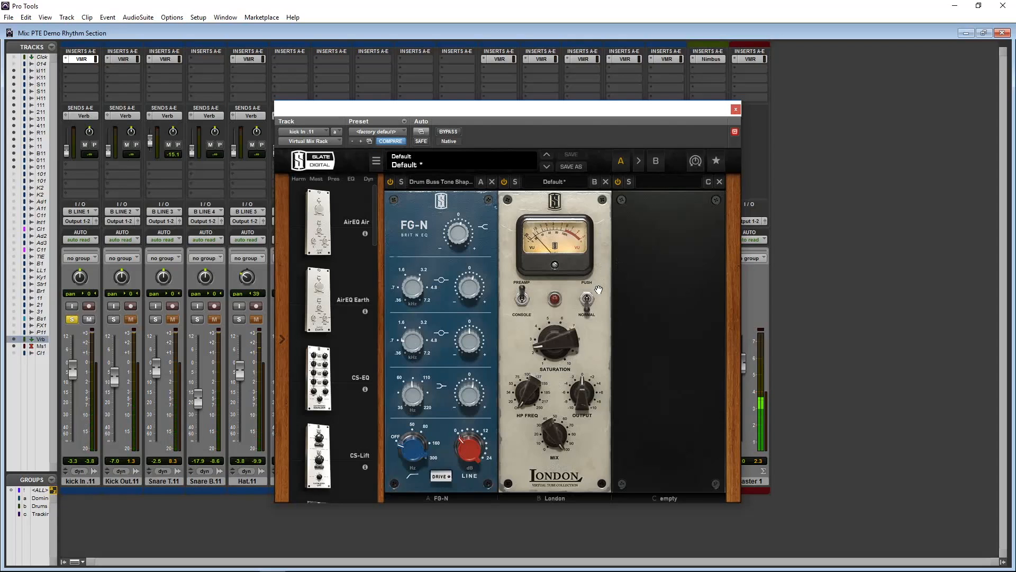
left_click_drag(554, 341, 513, 157)
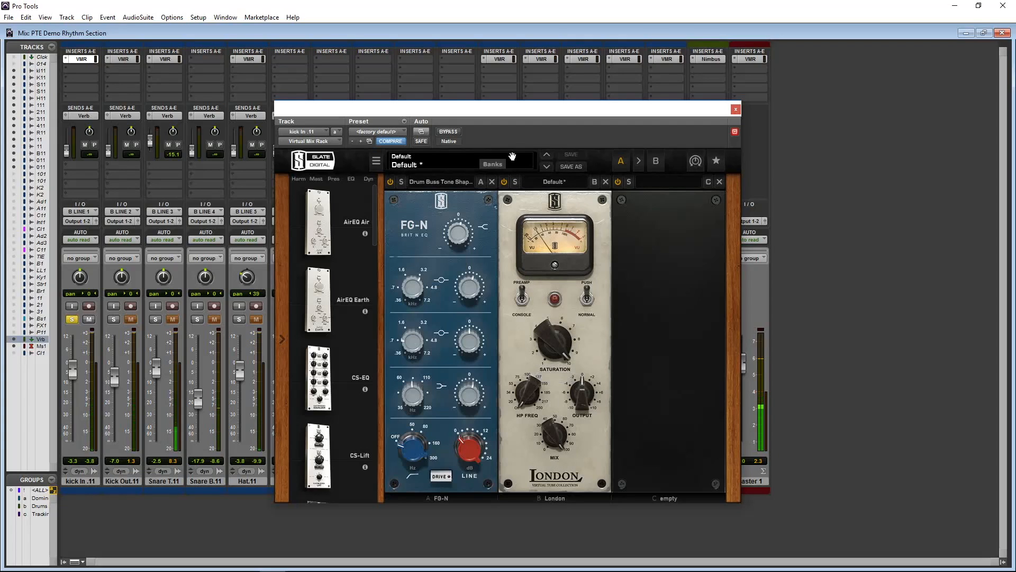
left_click_drag(545, 328, 541, 468)
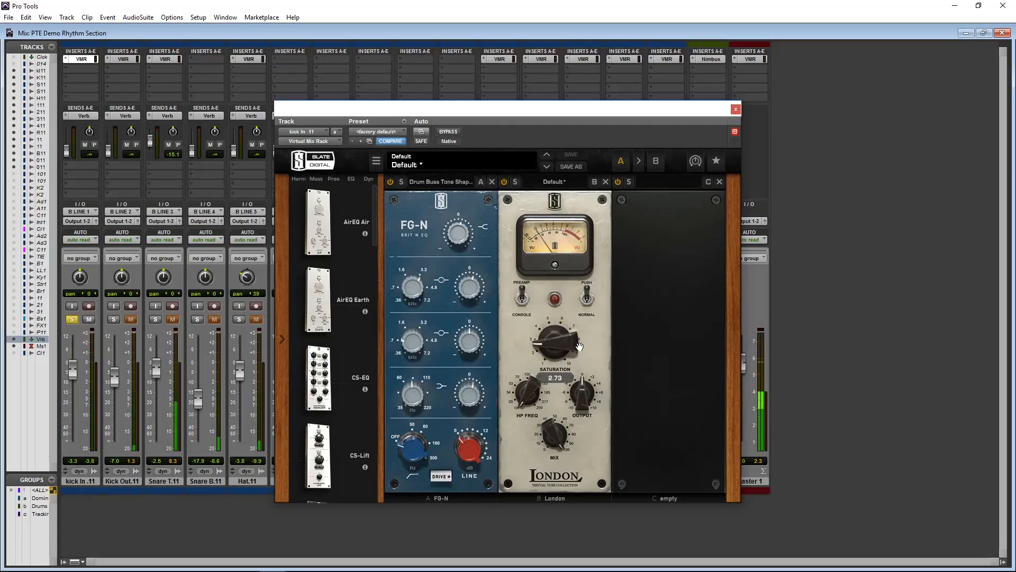
left_click(586, 300)
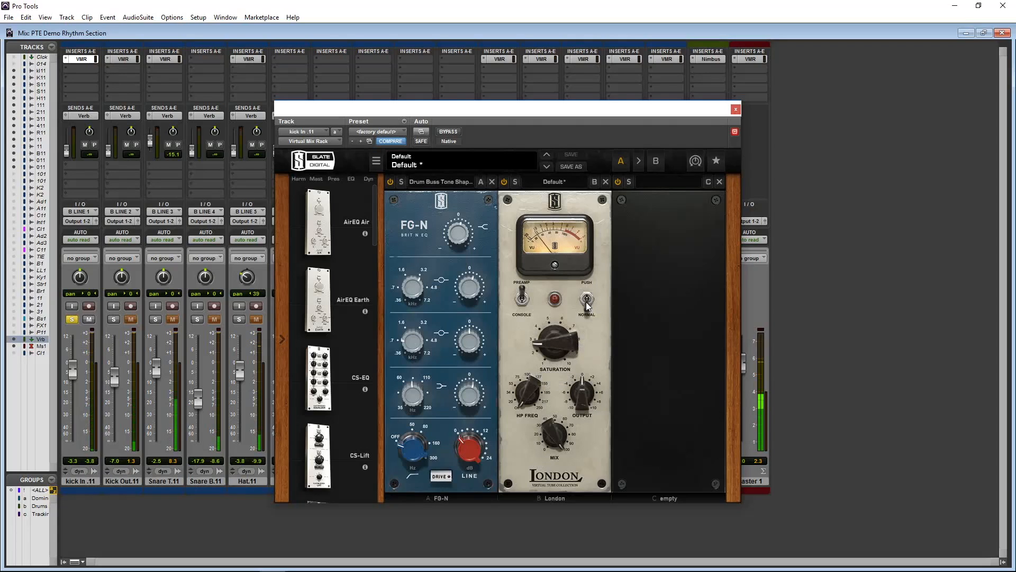
Move the solo to Kick Out, open its Virtual Mix Rack, and listen to it together with kick In.
left_click(113, 320)
left_click(72, 319)
left_click(121, 60)
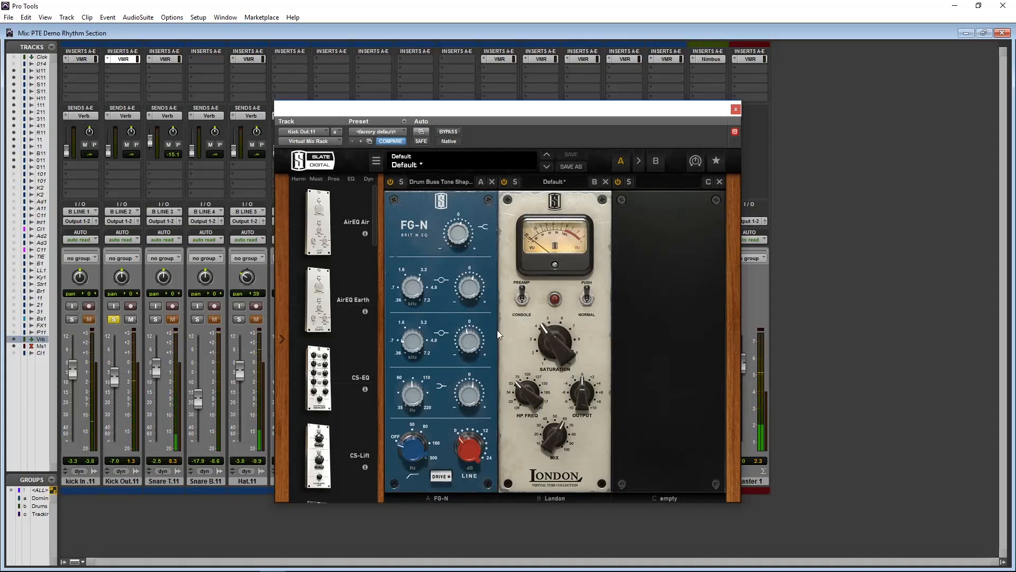
left_click(72, 319)
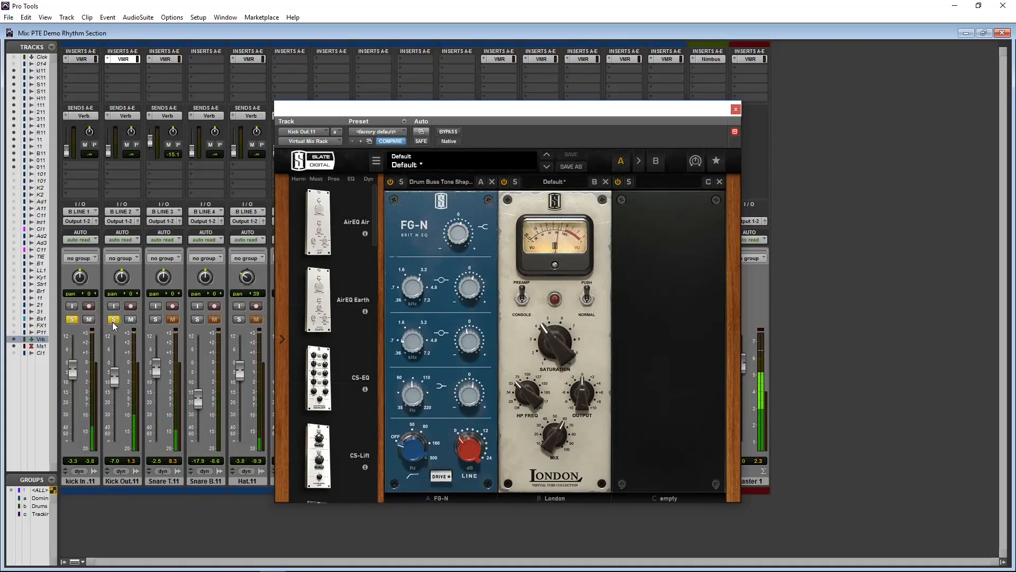
Move the solo to Snare T, open its Virtual Mix Rack to review the London saturation, and unsolo the track.
left_click(74, 318, "alt")
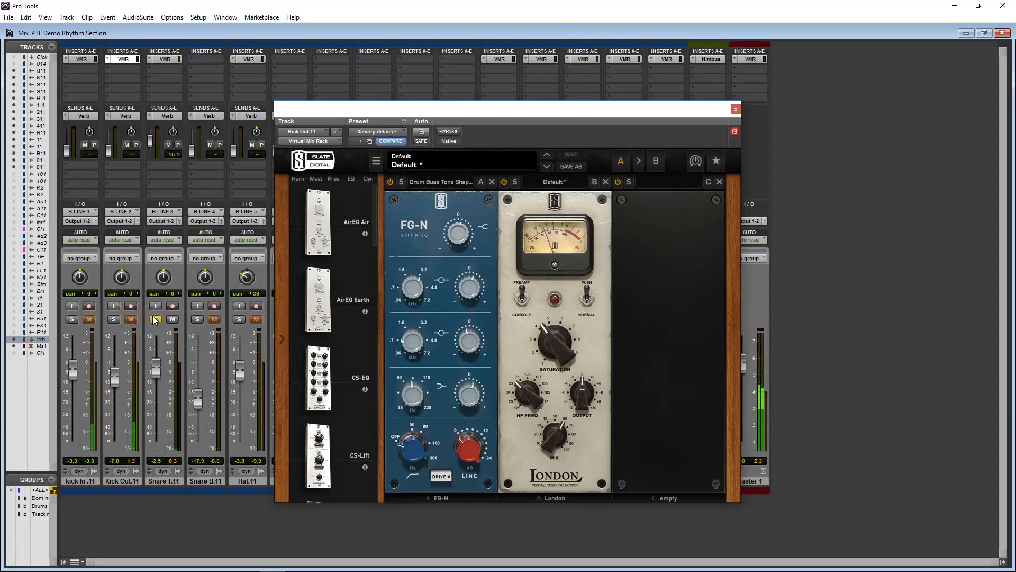
left_click(165, 59)
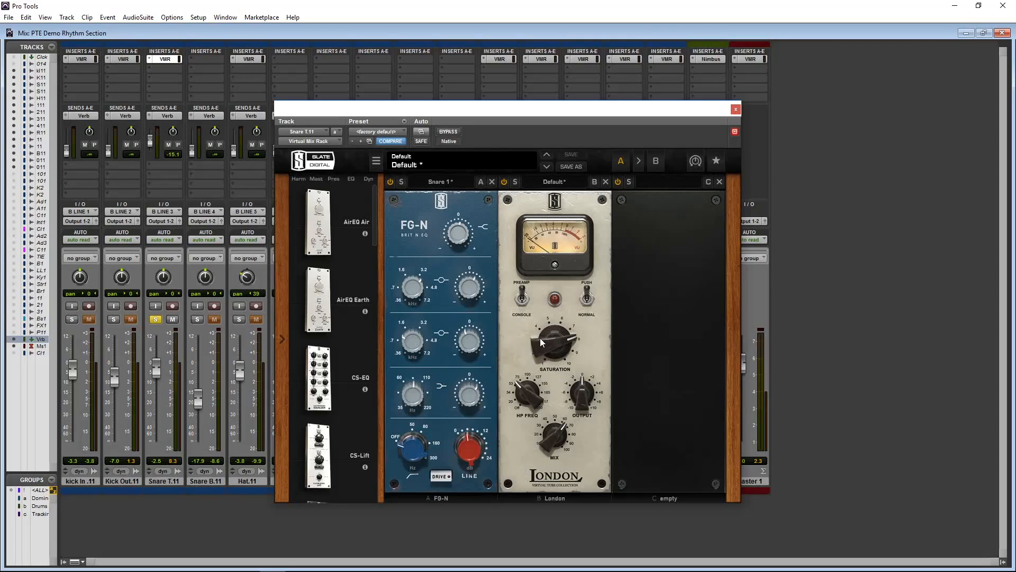
mouse_move(542, 342)
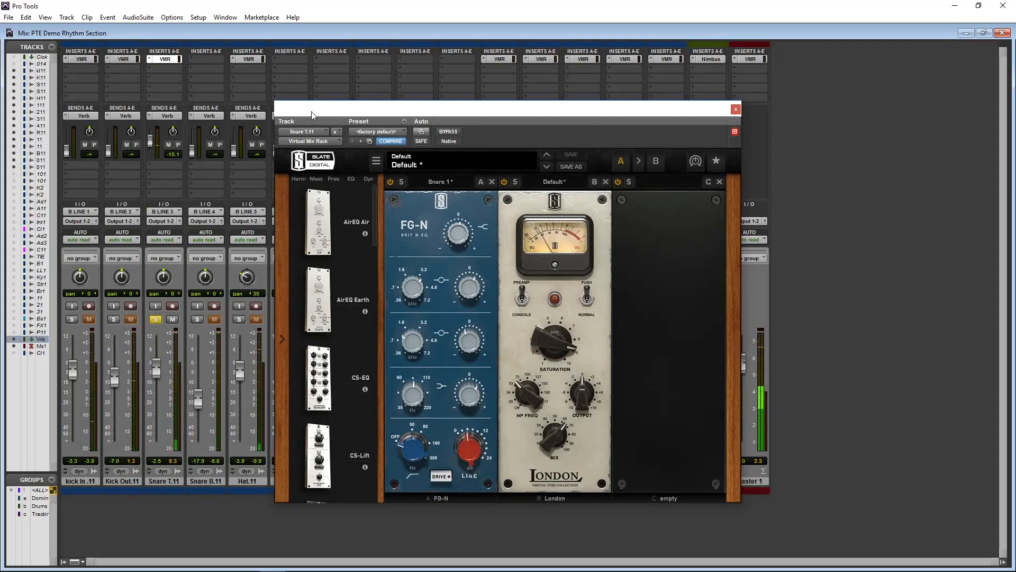
left_click(155, 319)
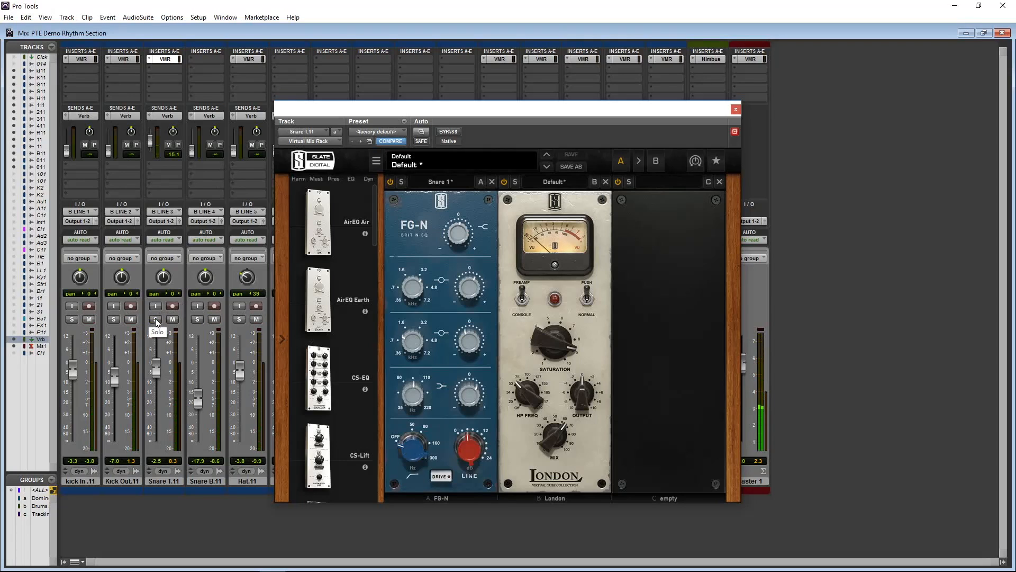
Open the Hat track's Virtual Mix Rack, solo the track, and compare it with the London module bypassed and active.
left_click(247, 58)
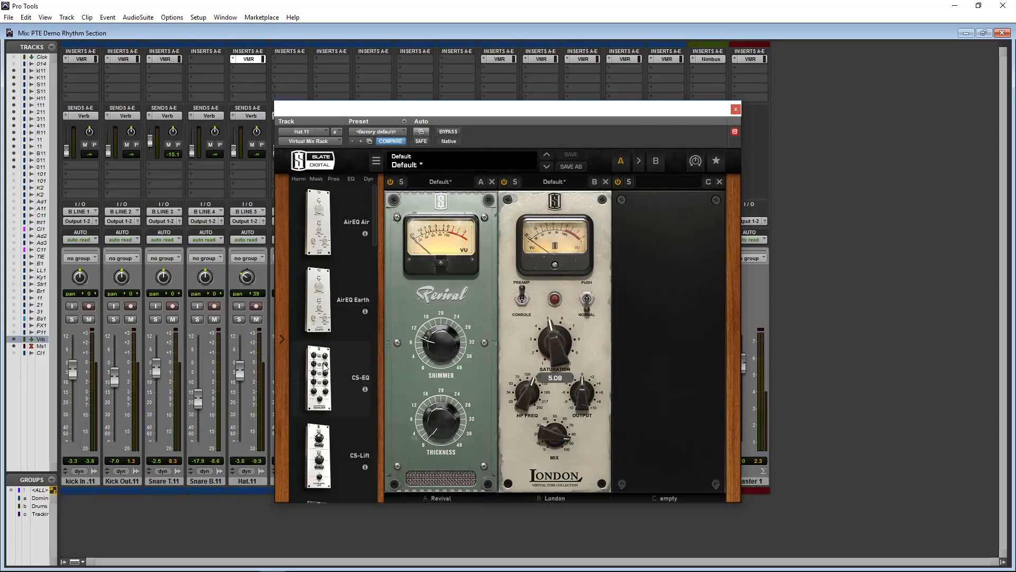
left_click(241, 319)
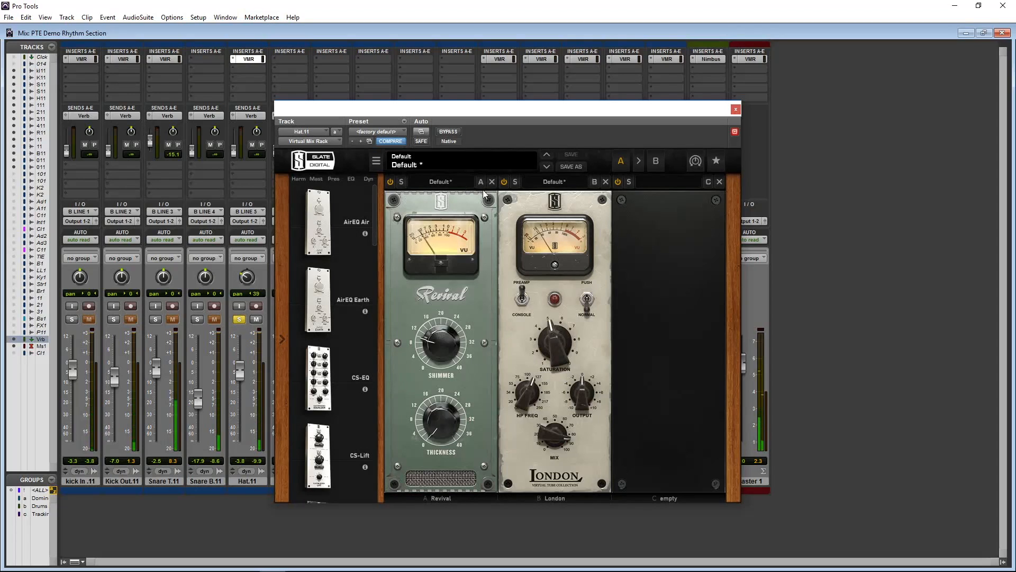
left_click(504, 182)
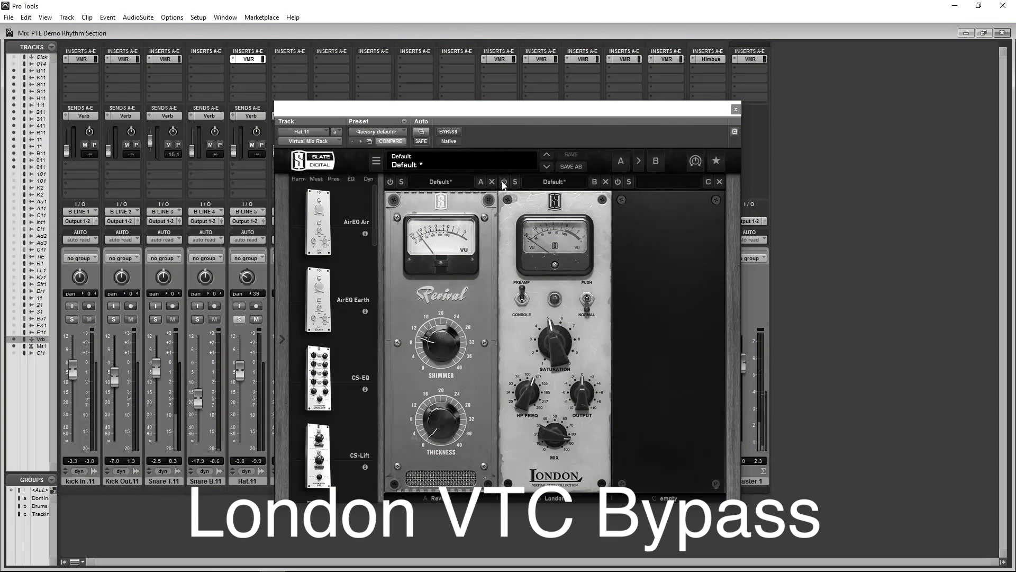
left_click(503, 182)
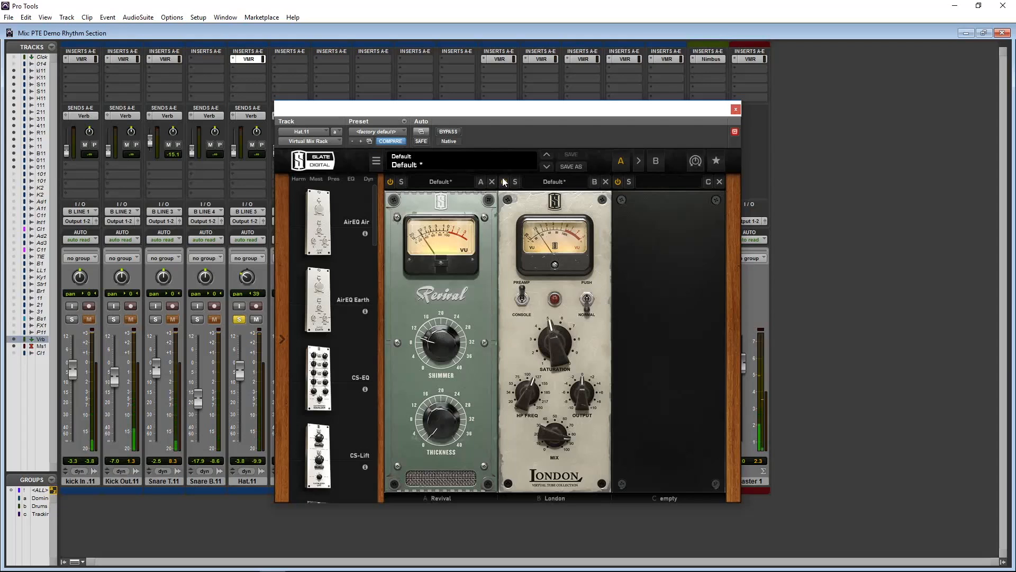
View the London module settings in the Virtual Mix Racks of the OH Hat and OH FT overhead tracks.
left_click(499, 59)
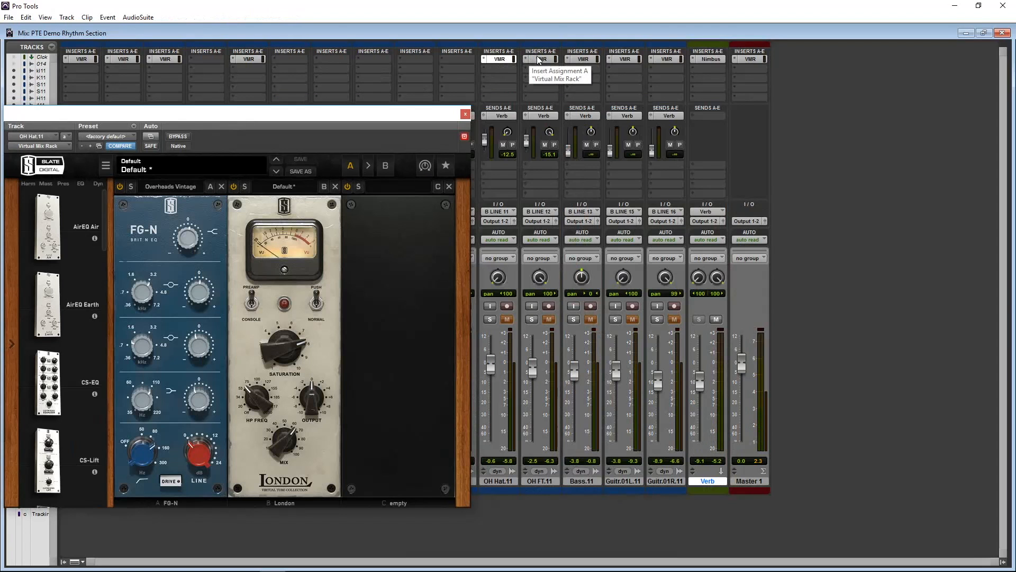
left_click(540, 59)
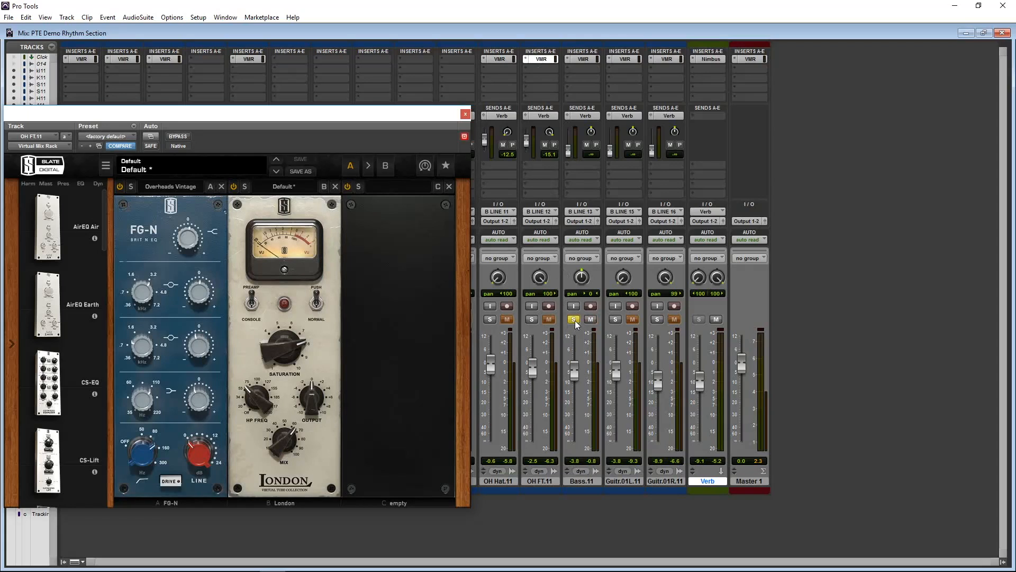
Set the Hollywood module's mix to 28.7% in the Bass track's rack after toggling its bypass, and unsolo the bass.
left_click(583, 59)
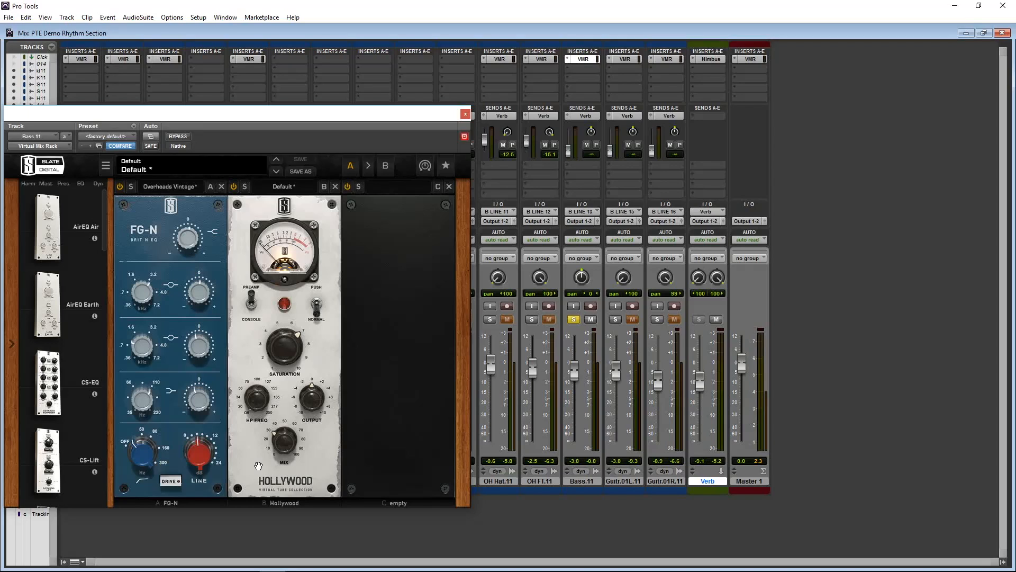
left_click(234, 188)
mouse_move(284, 442)
left_mouse_down()
mouse_move(273, 259)
mouse_move(275, 448)
left_mouse_up()
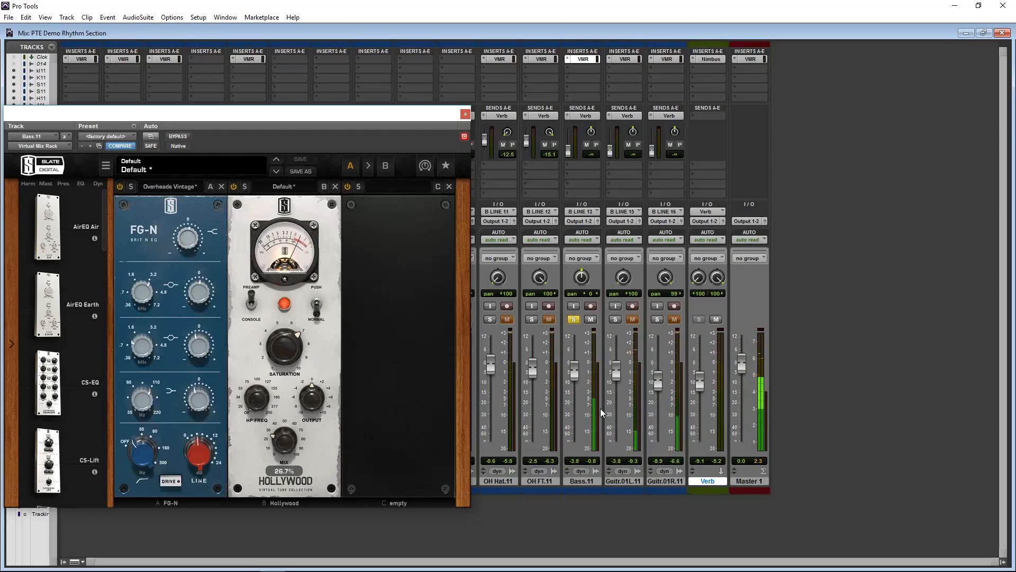
left_click(573, 319)
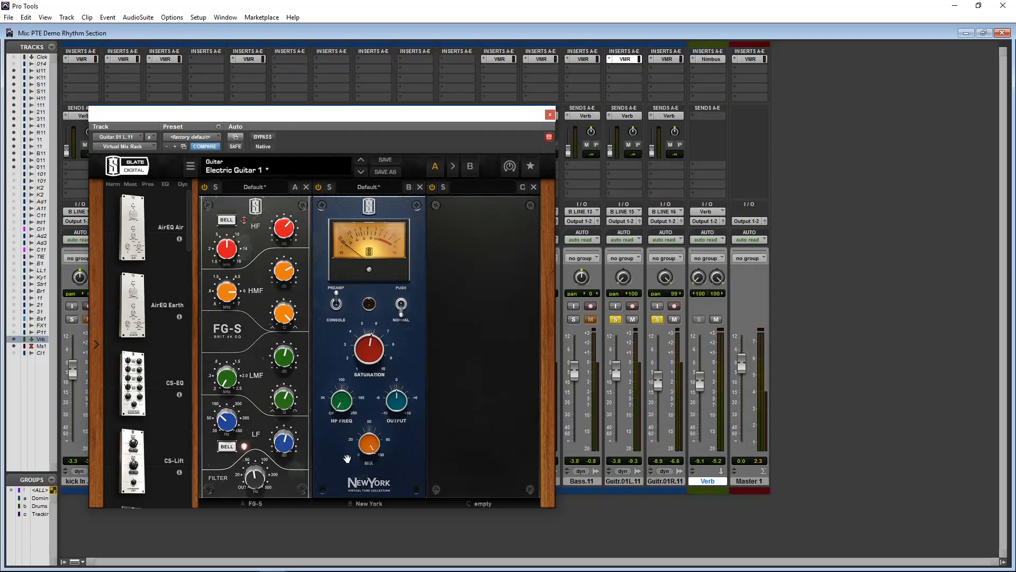
Open the right guitar track's Virtual Mix Rack and switch its New York module to Push.
mouse_move(365, 352)
left_click(665, 58)
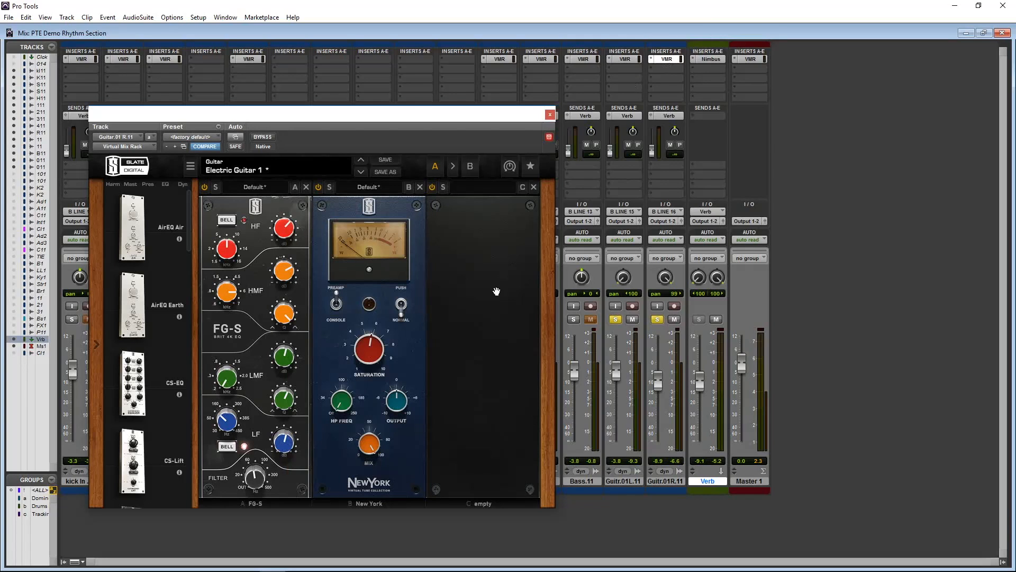
left_click(401, 304)
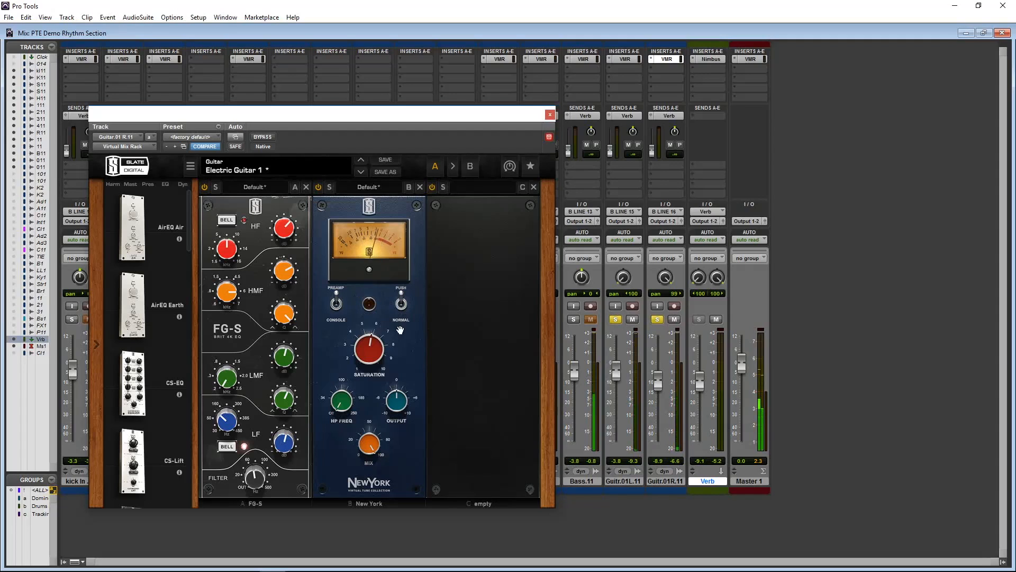
Compare the left and right guitars with their New York modules bypassed and active, and unsolo both tracks.
left_click(319, 186)
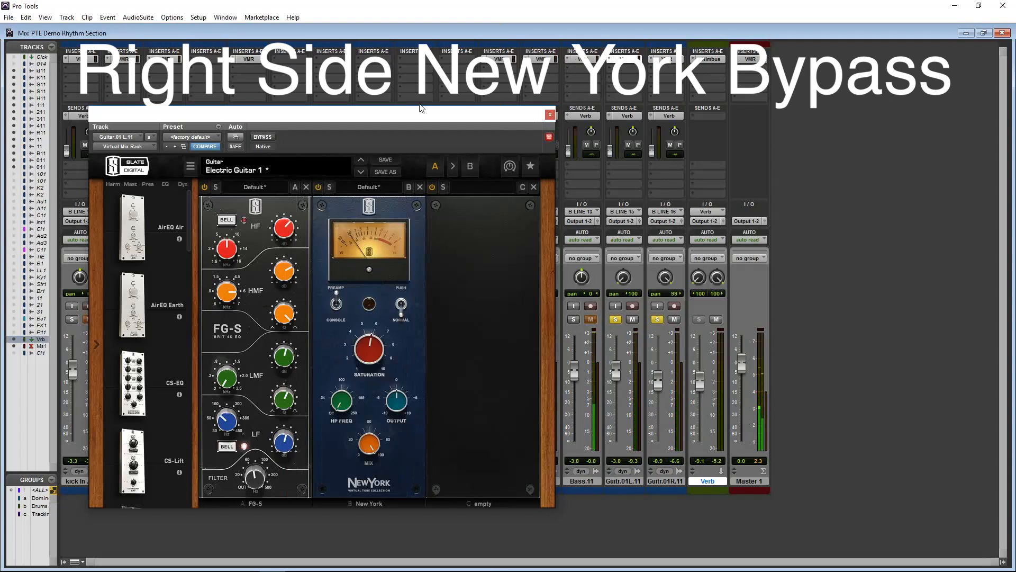
left_click(318, 187)
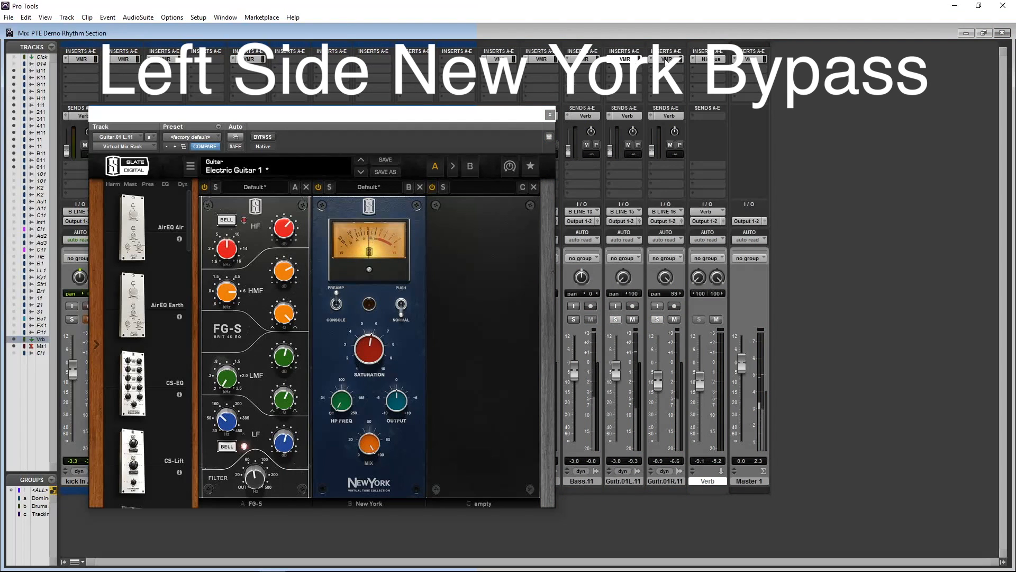
left_click(667, 59)
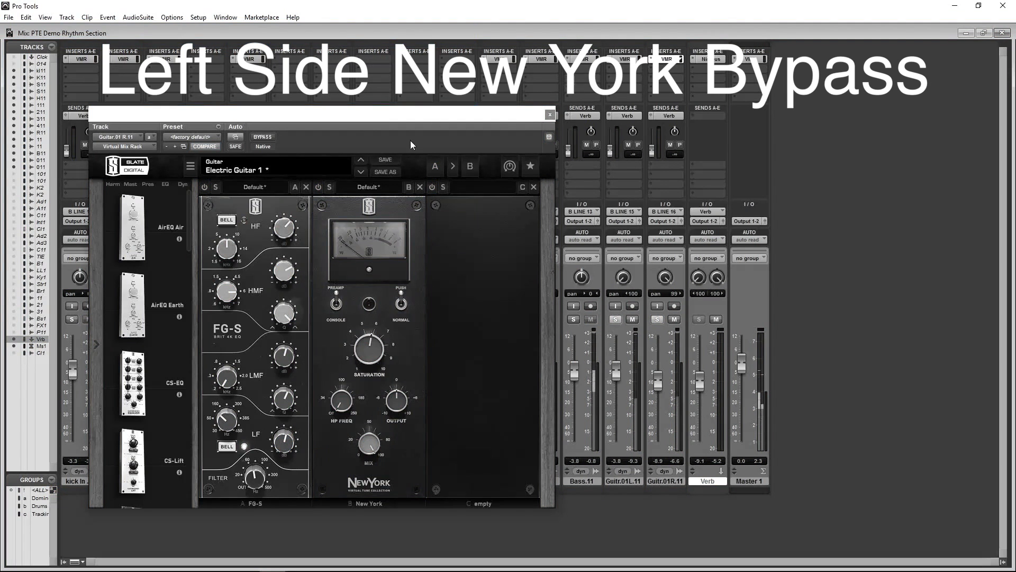
left_click(315, 187)
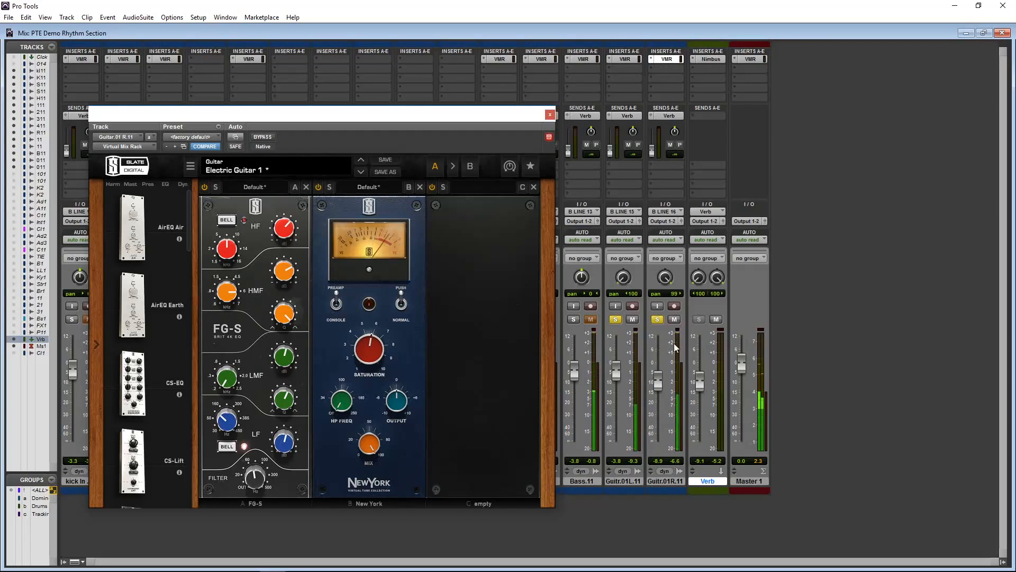
left_click(616, 319)
left_click(656, 319)
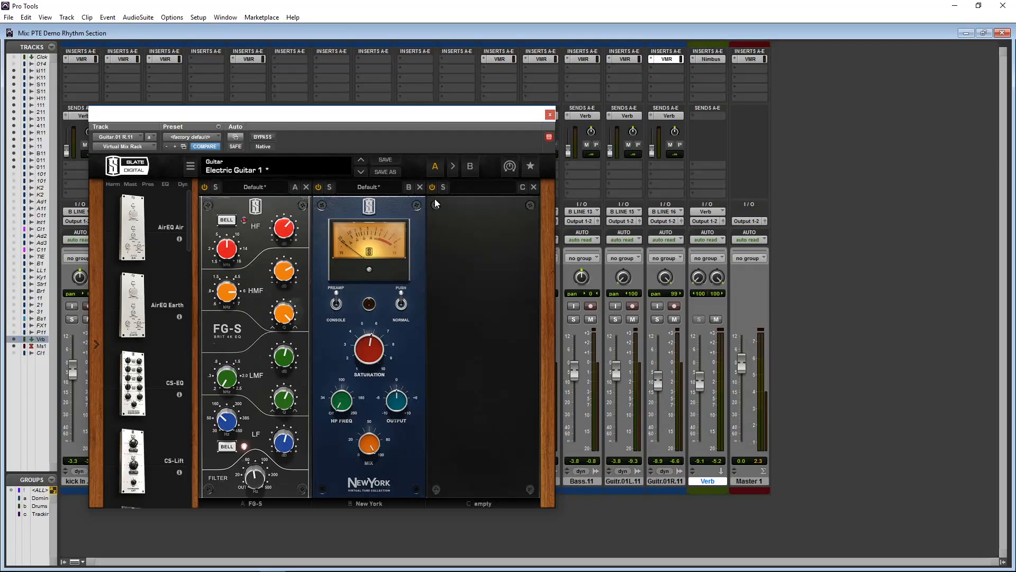
Open the Master 1 track's Virtual Mix Rack and activate only its Hollywood module against the bypassed tube modules.
left_click(741, 58)
left_click_drag(347, 114, 456, 101)
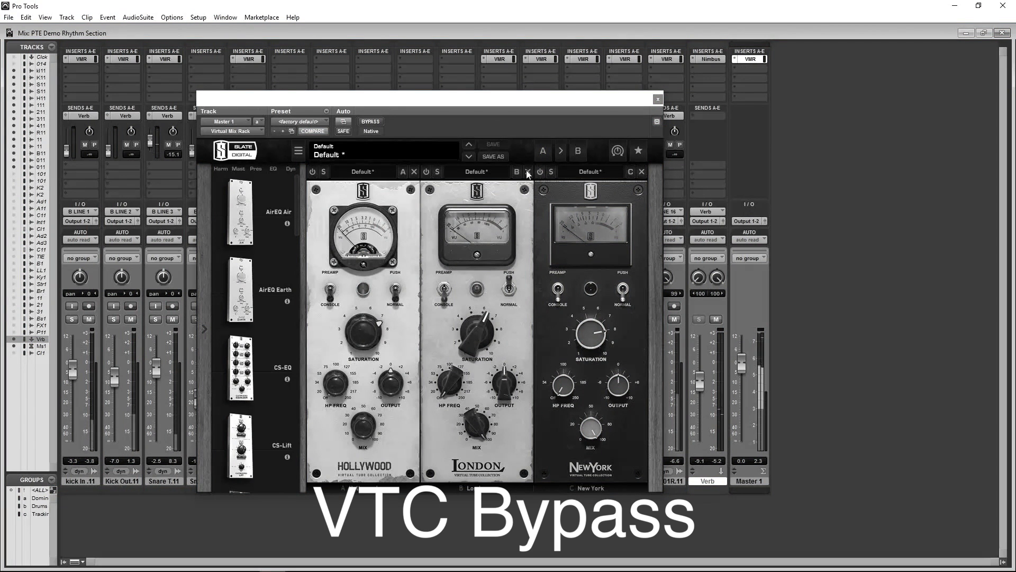
left_click(312, 173)
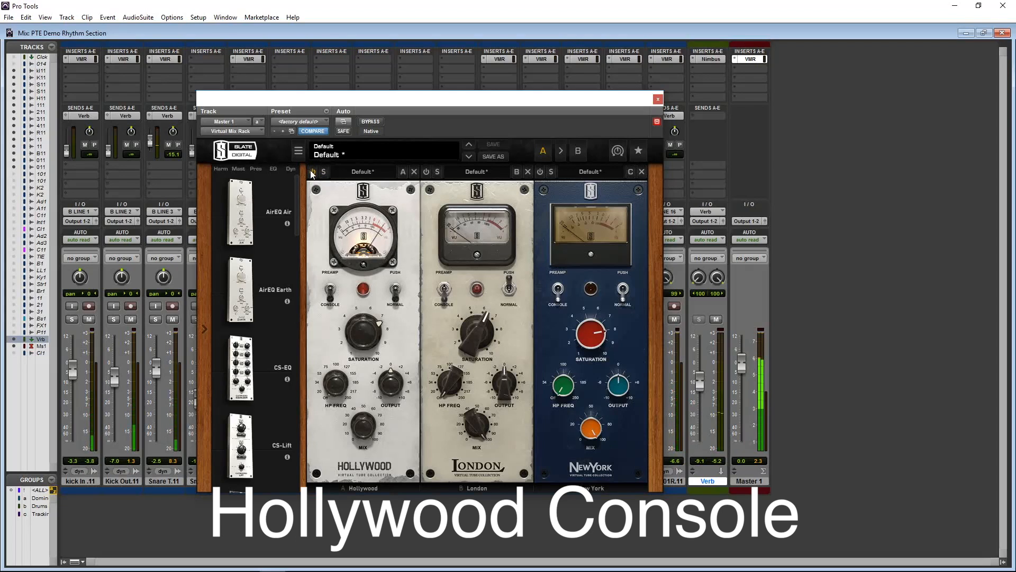
Compare the Master 1 mix with the Hollywood module bypassed and active, and switch the rack over to the London module only.
left_click(312, 171)
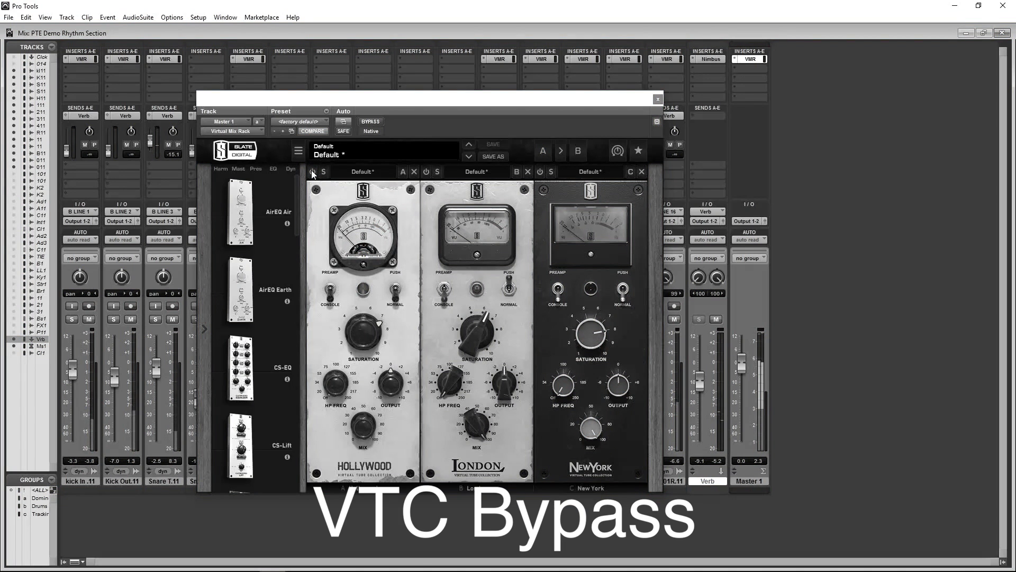
left_click(312, 171)
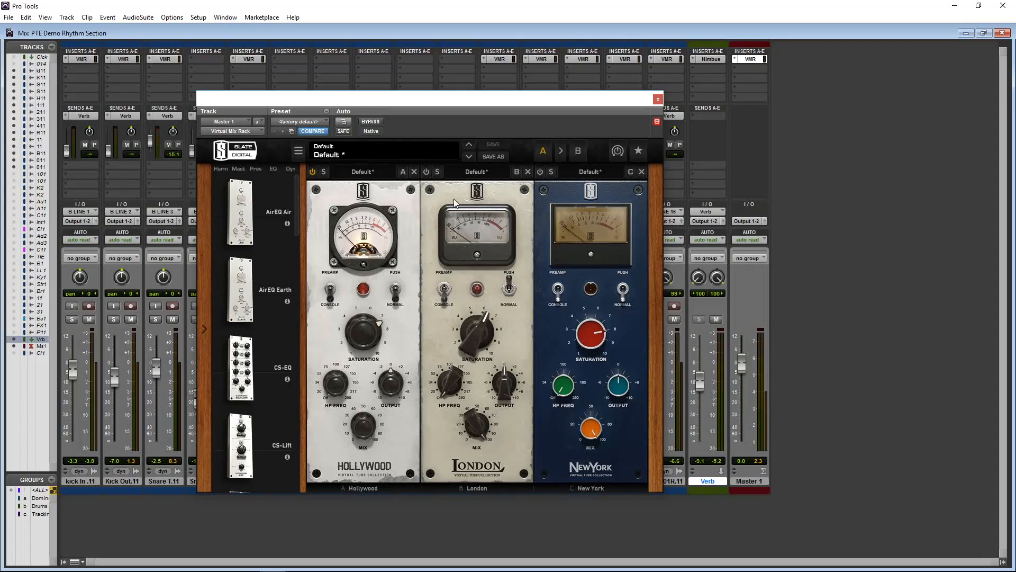
left_click(313, 173)
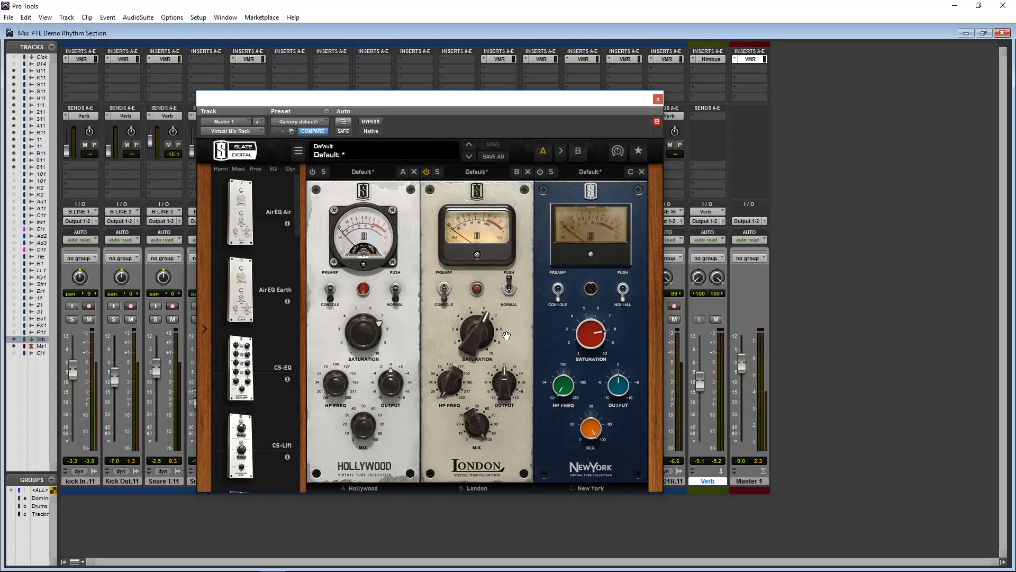
Compare the Master 1 mix with the London module bypassed and active, and leave London bypassed.
left_click(510, 286)
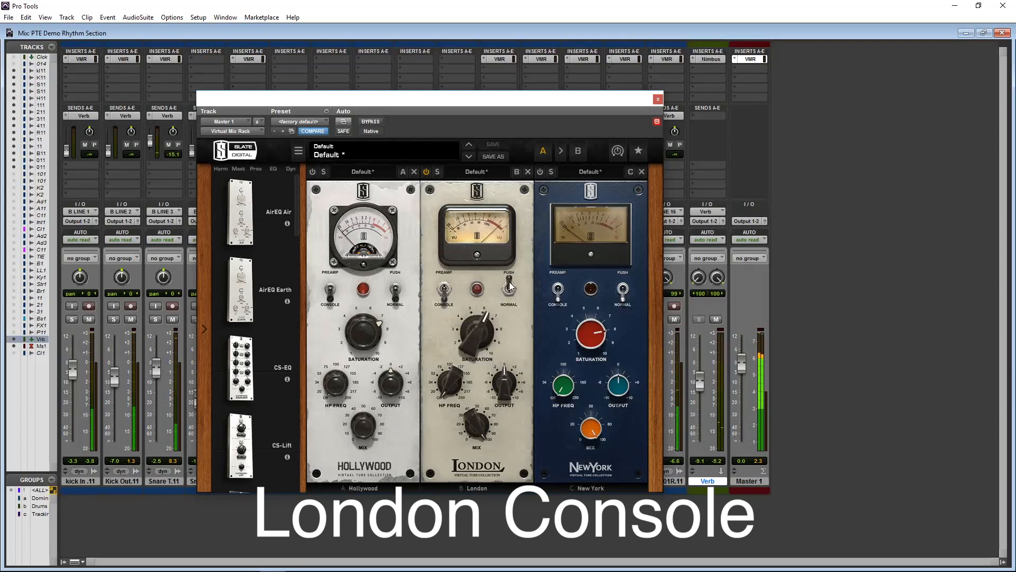
left_click(426, 172)
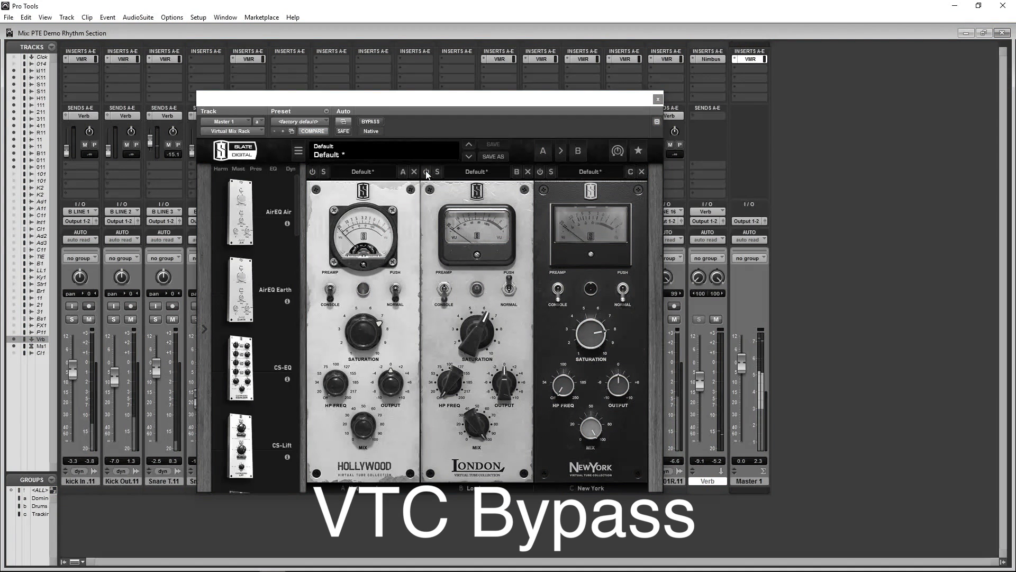
left_click(427, 172)
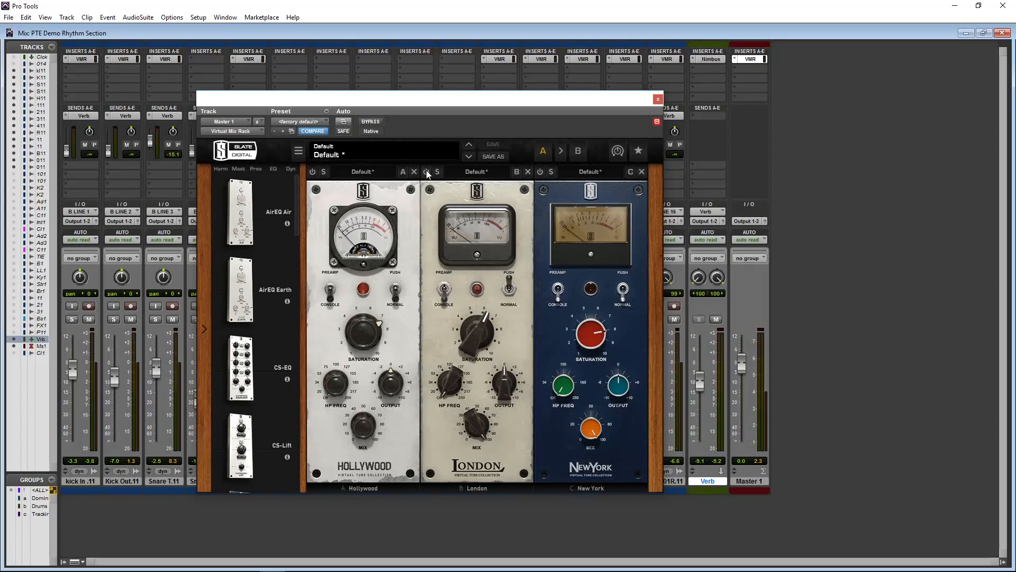
Activate only the New York module on Master 1 and compare the mix with it bypassed and active.
left_click(538, 172)
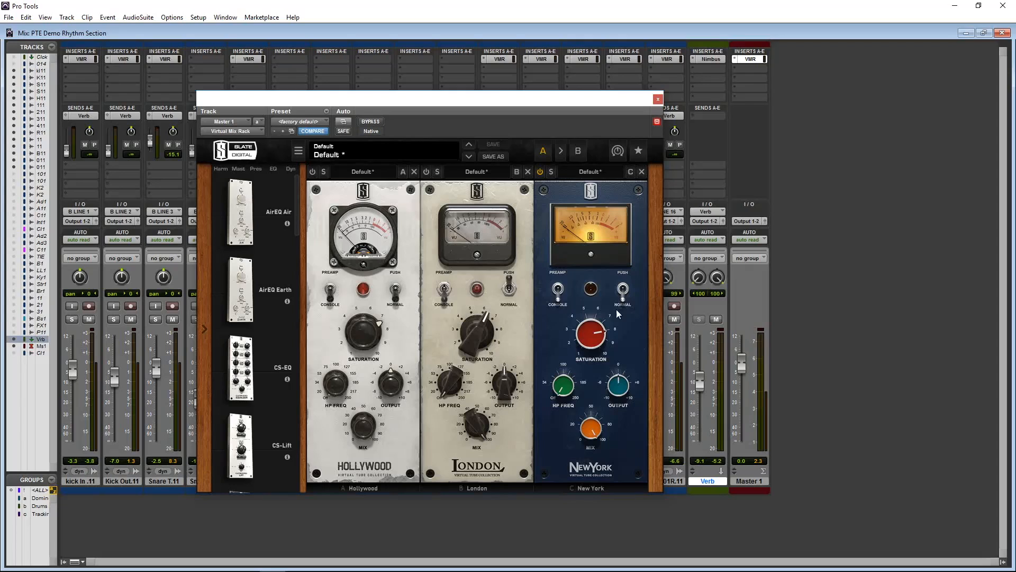
mouse_move(590, 343)
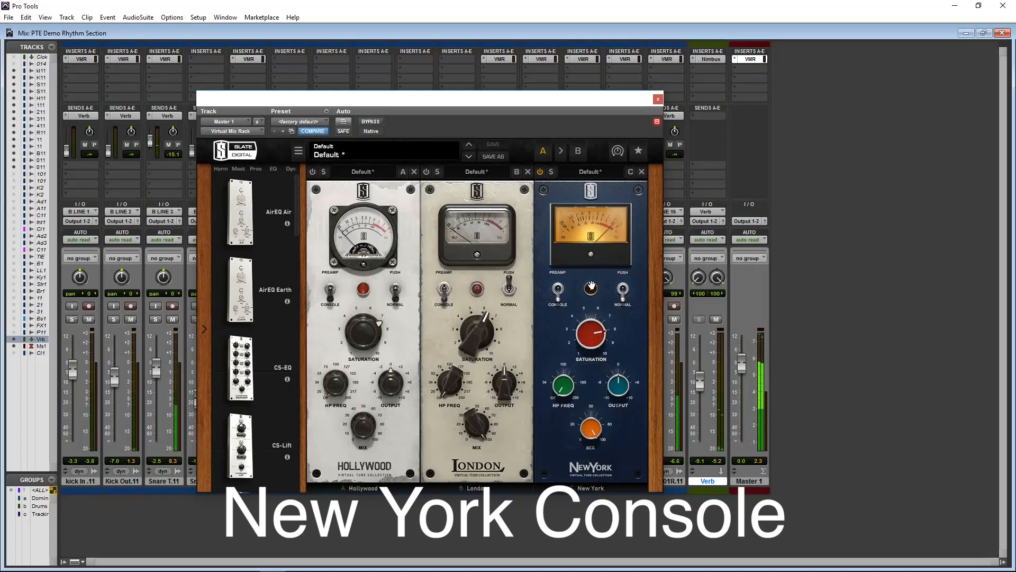
left_click(541, 173)
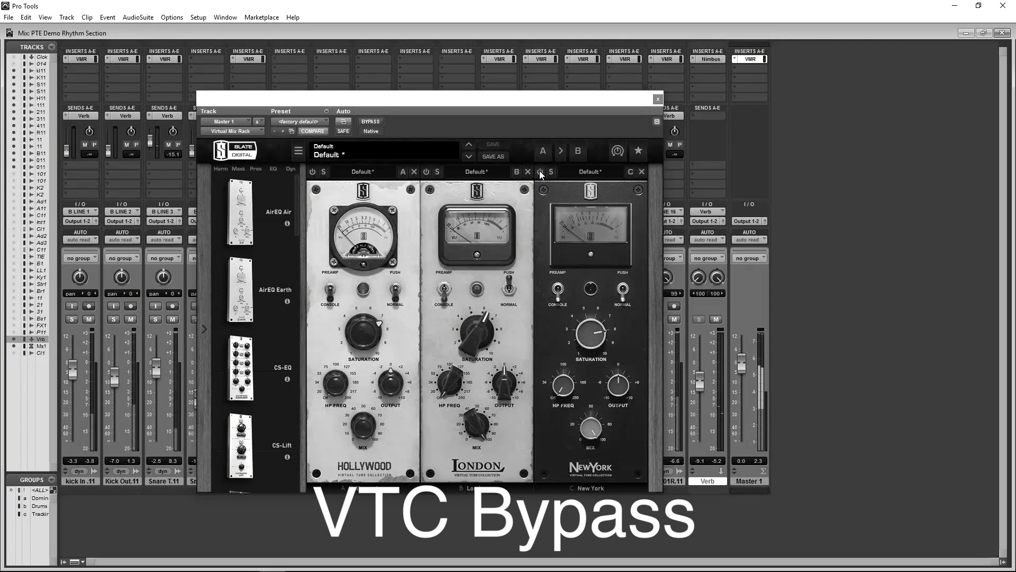
left_click(540, 173)
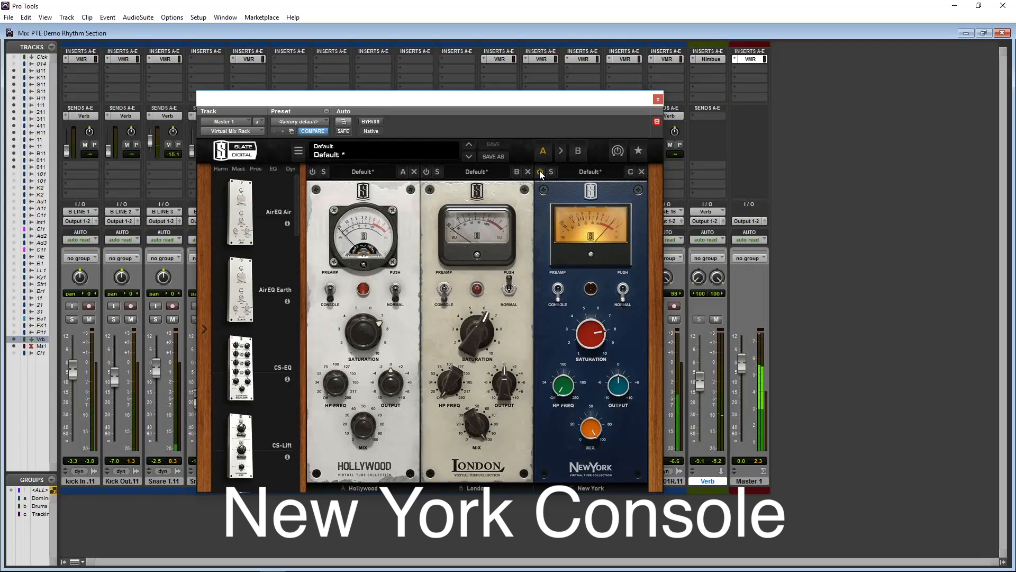